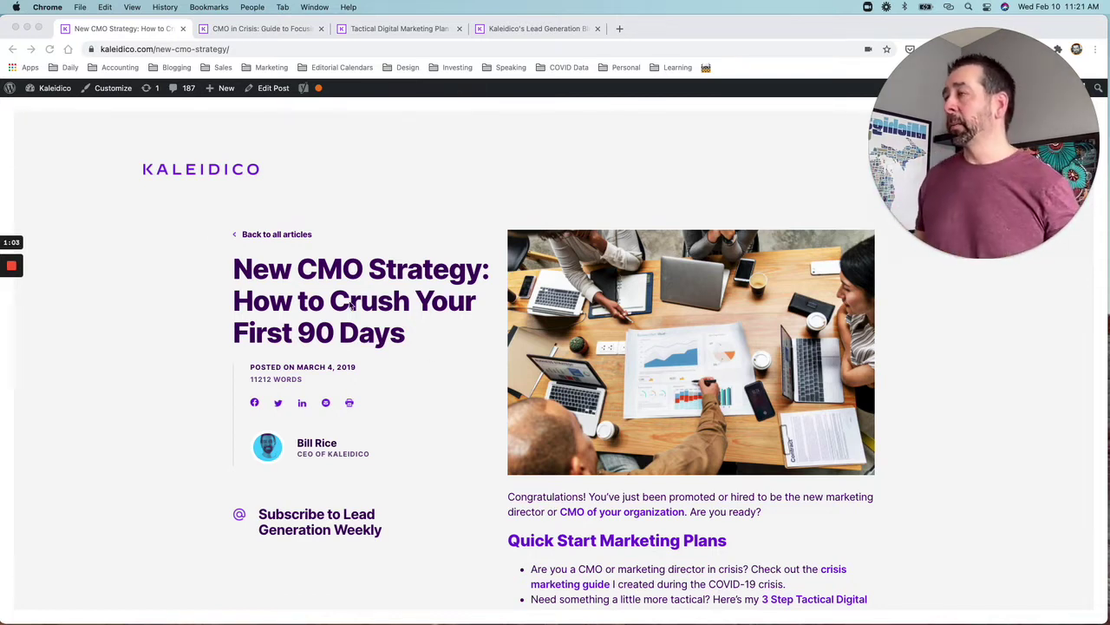
View the CMO in Crisis guide and the 3 Step Tactical Digital Marketing Plan article.
click(257, 32)
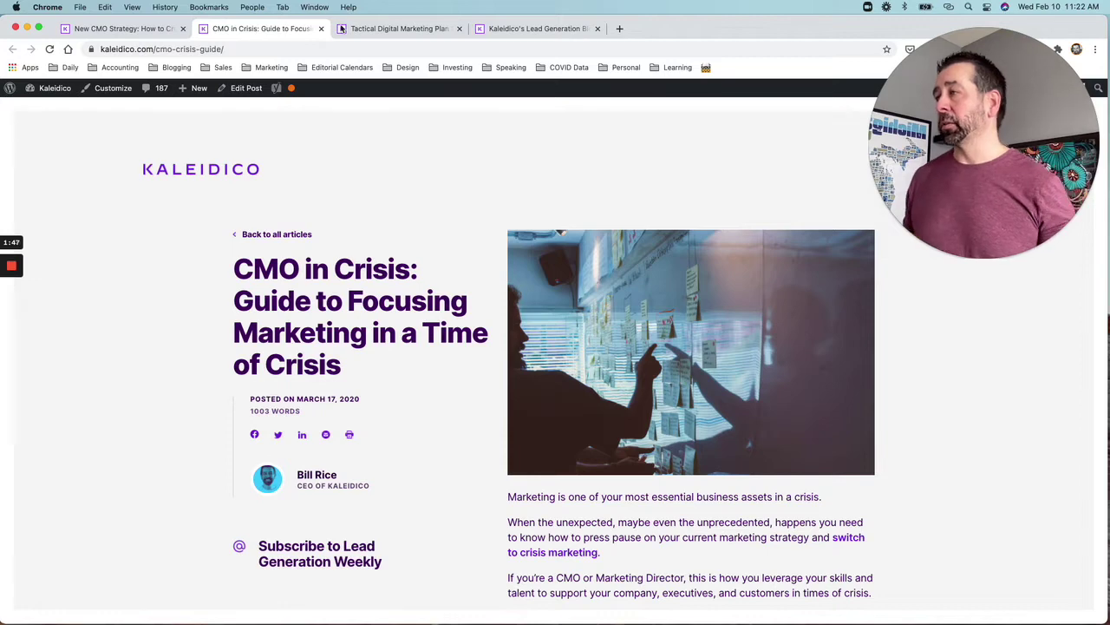
click(375, 29)
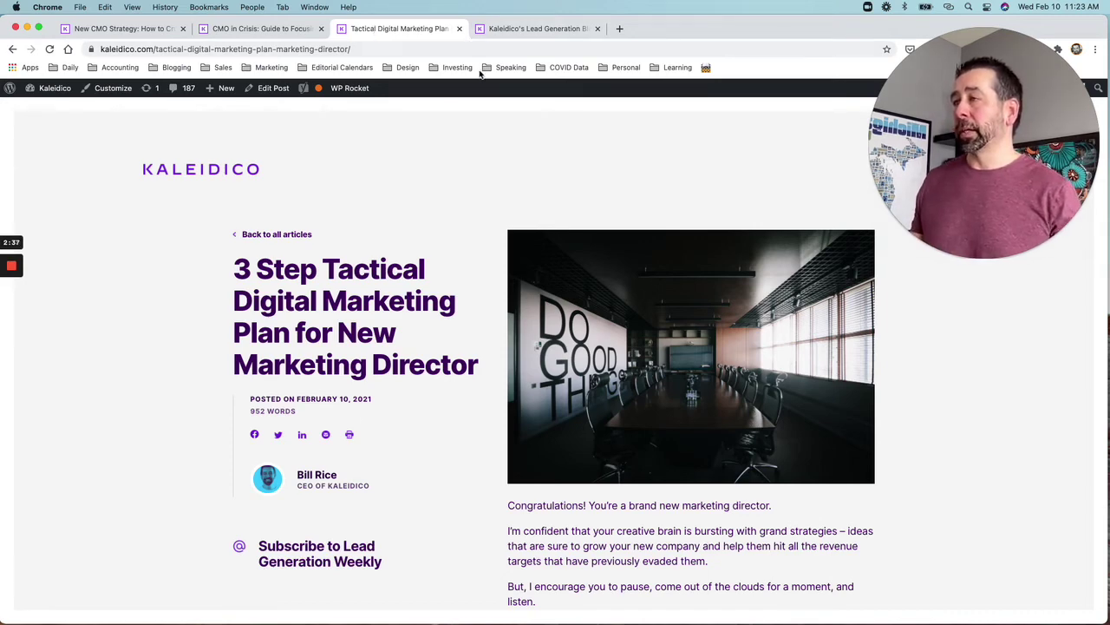
Switch to the Google Analytics Channels report and dismiss the Slack notifications covering it.
key(ctrl+Right)
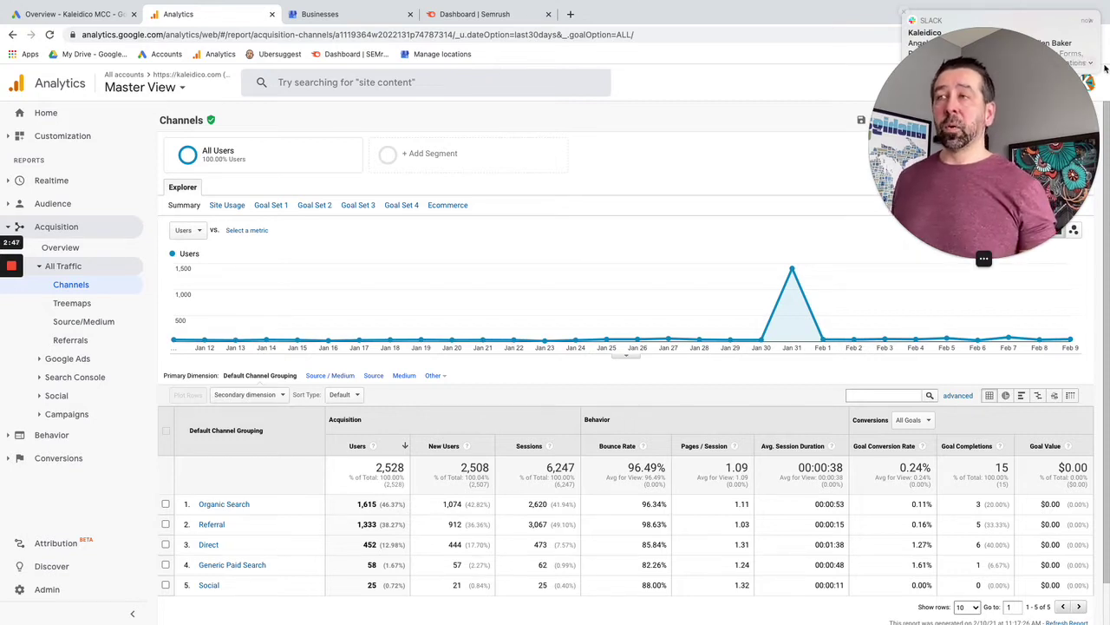
click(906, 14)
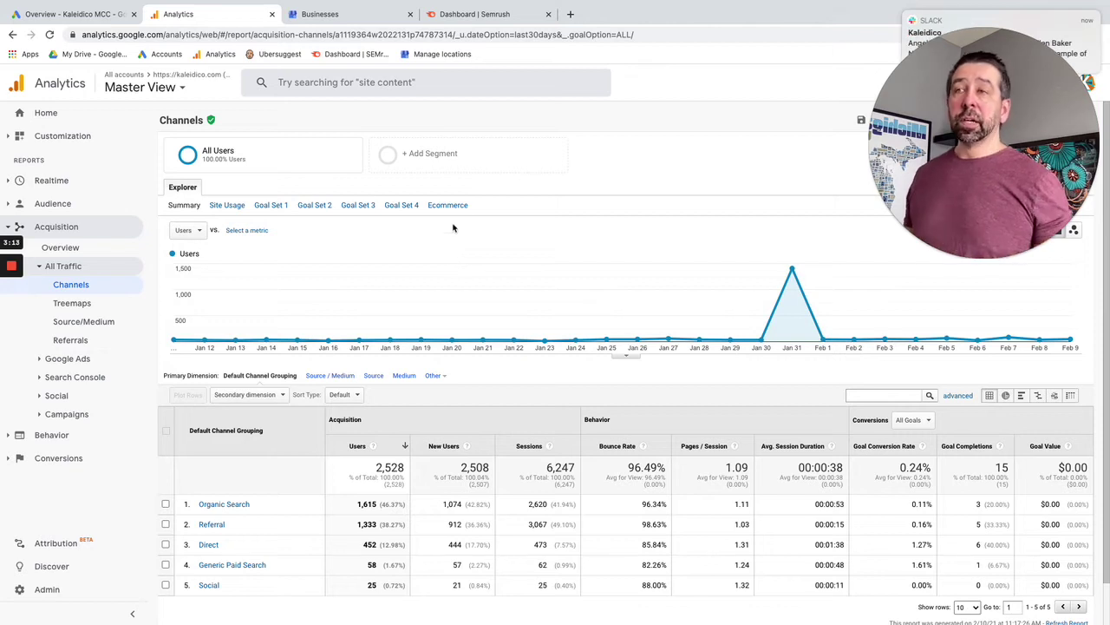
click(905, 15)
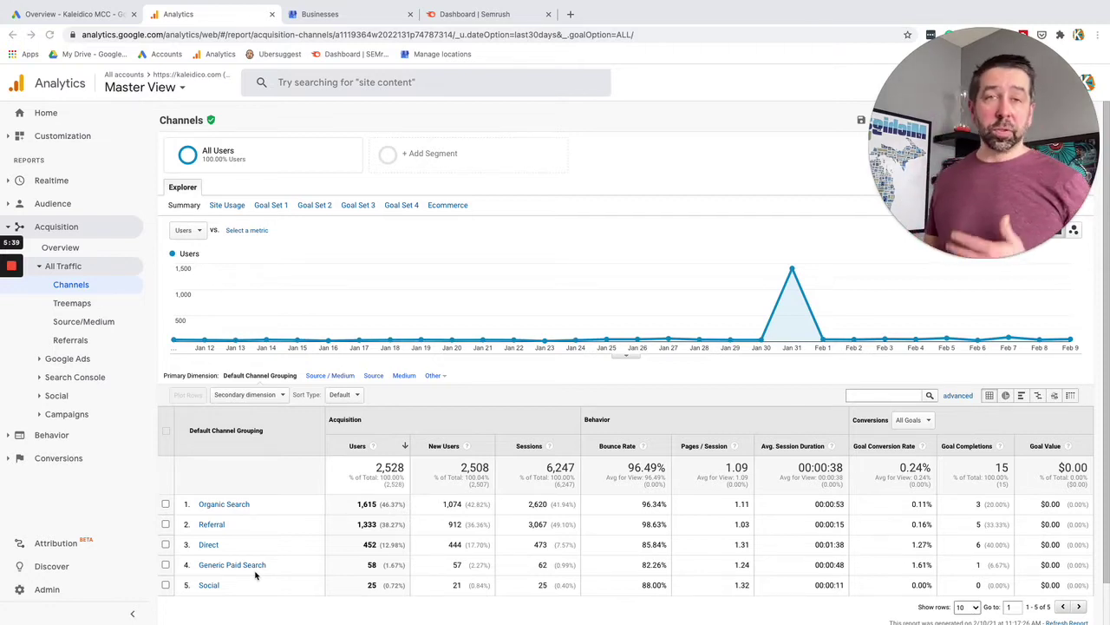
Reveal the Site Content reports within the Behavior section of Analytics.
click(8, 439)
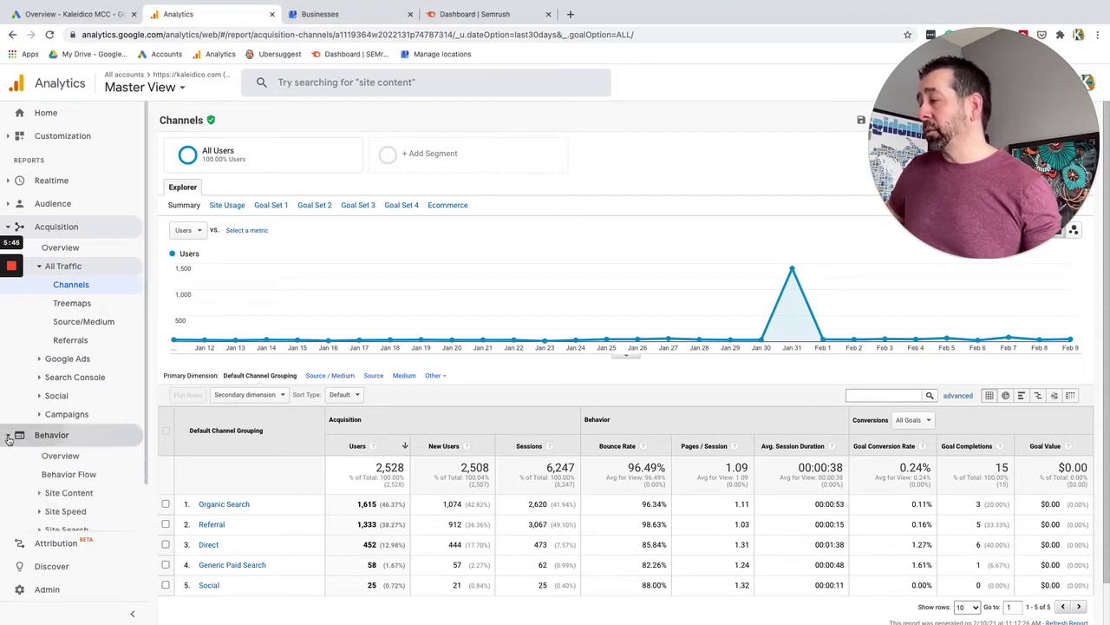
scroll(62, 427, down, 1)
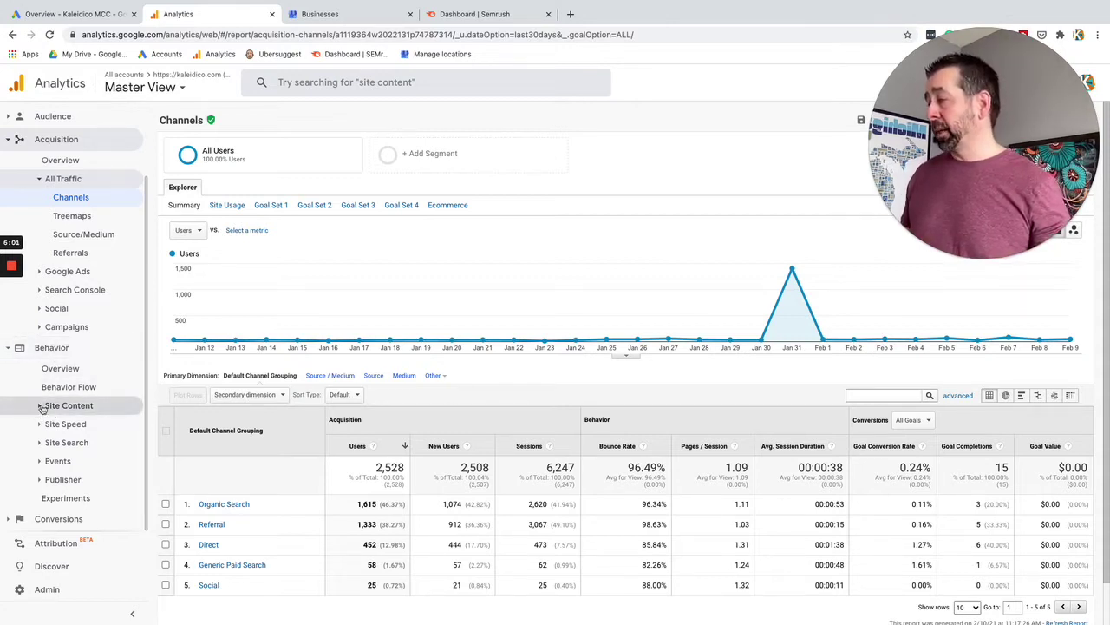
click(43, 406)
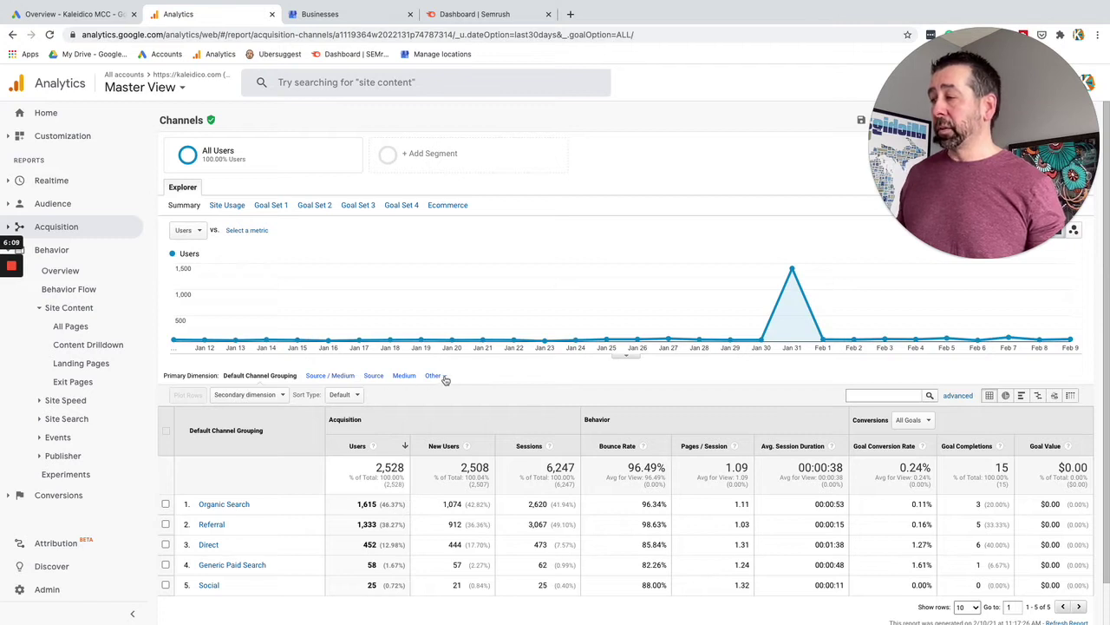
Try to add Landing Page as a secondary dimension of the Channels table.
click(434, 375)
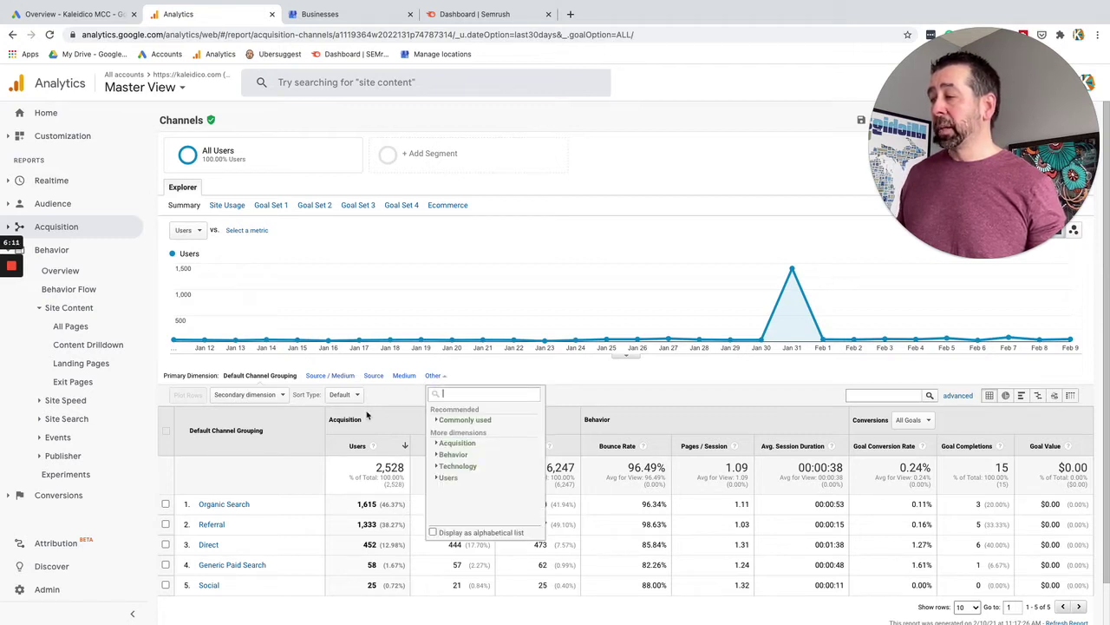
click(254, 396)
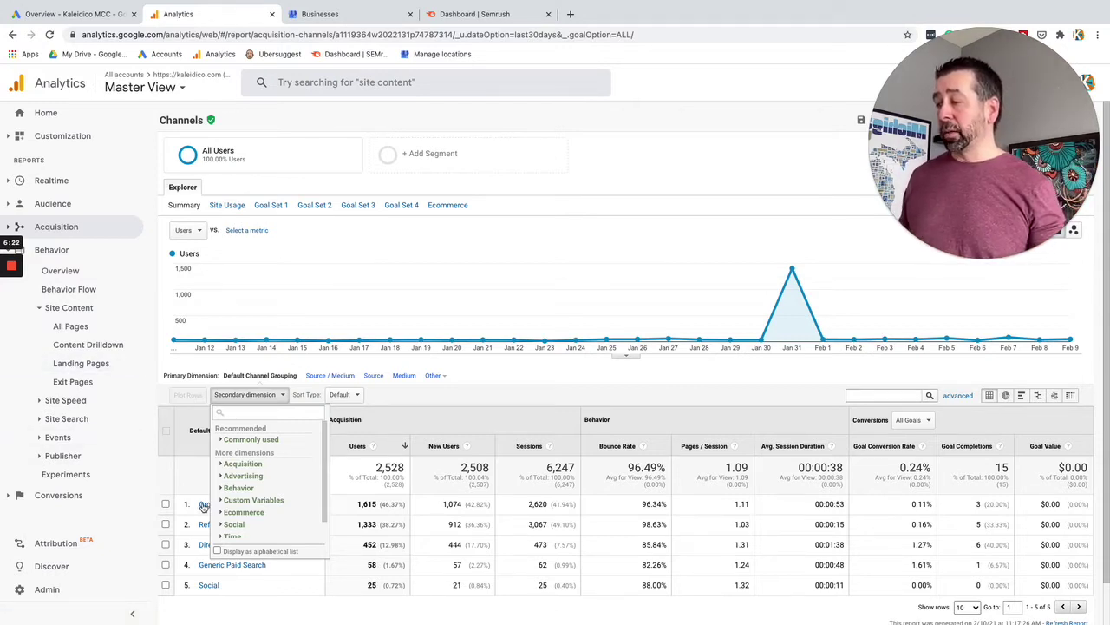
click(245, 413)
text(landing)
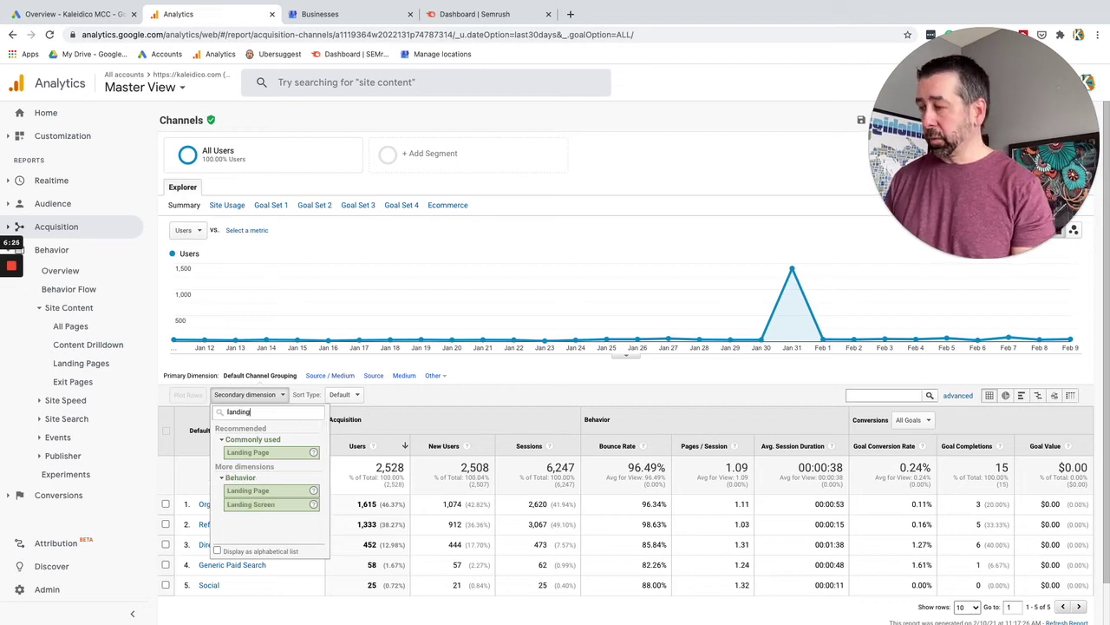
click(314, 489)
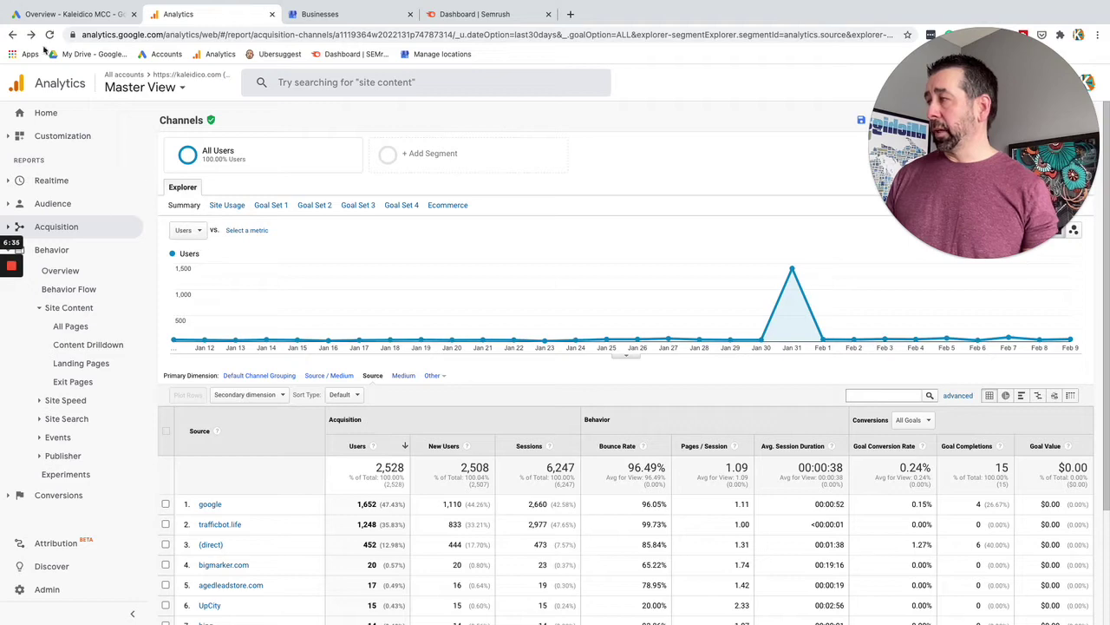
click(12, 35)
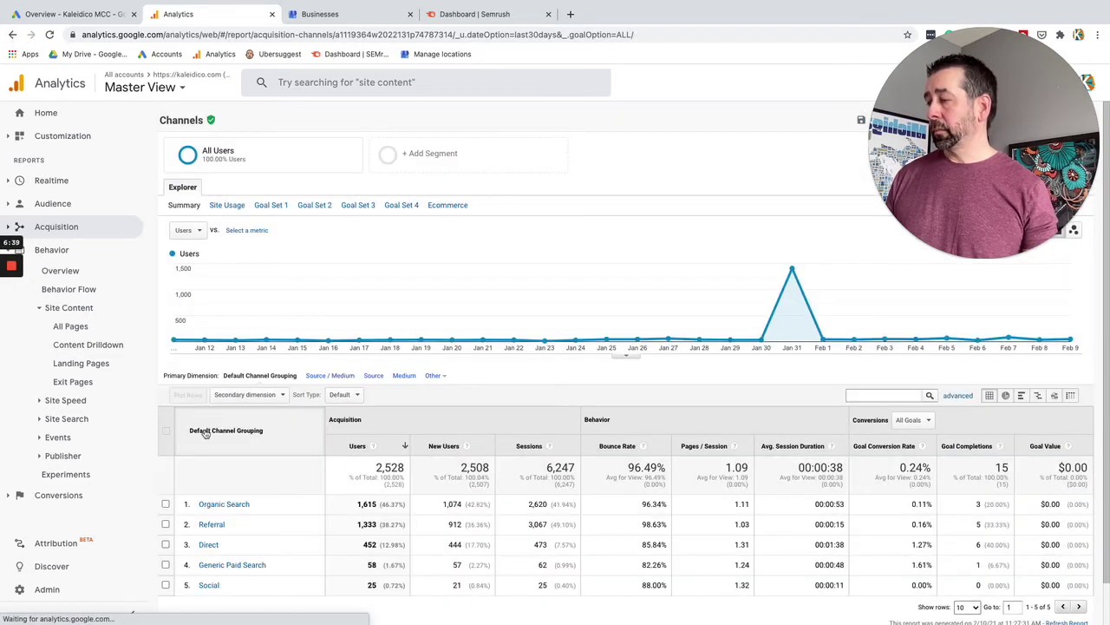
Drill into the Organic Search channel and set Landing Page as its primary dimension.
click(223, 504)
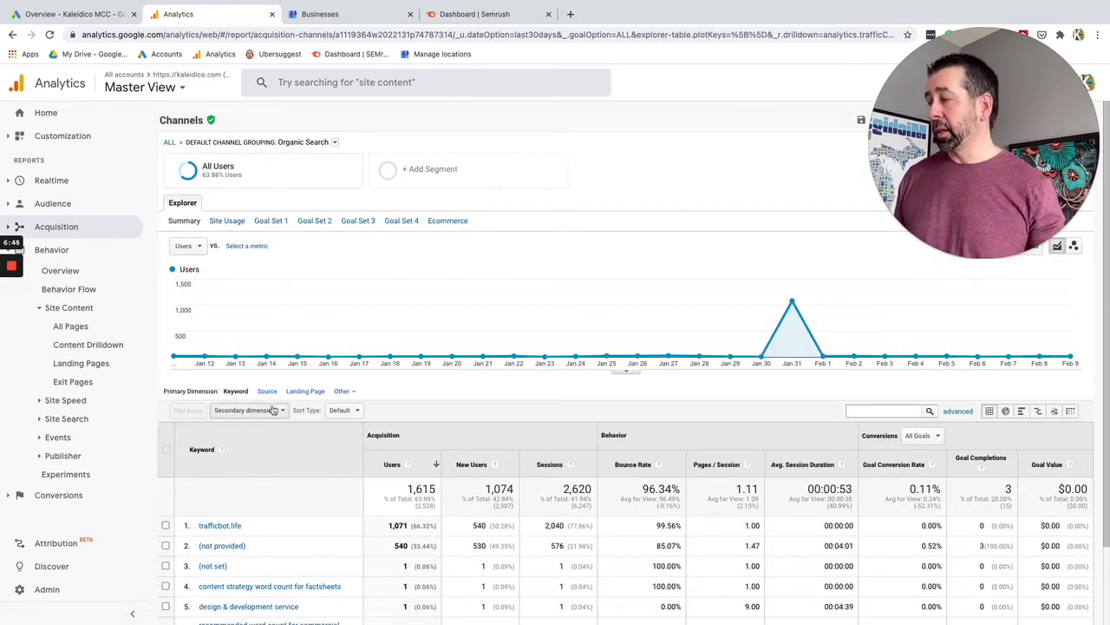
click(305, 391)
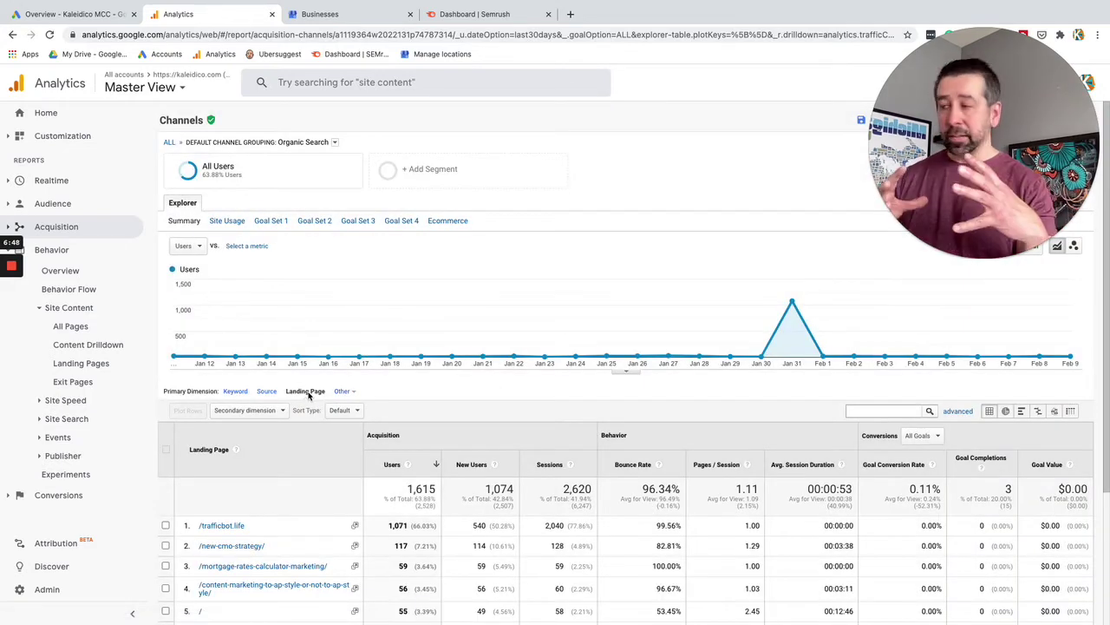
Filter the Organic Search table to exclude landing pages containing /trafficbot.life.
scroll(330, 499, down, 1)
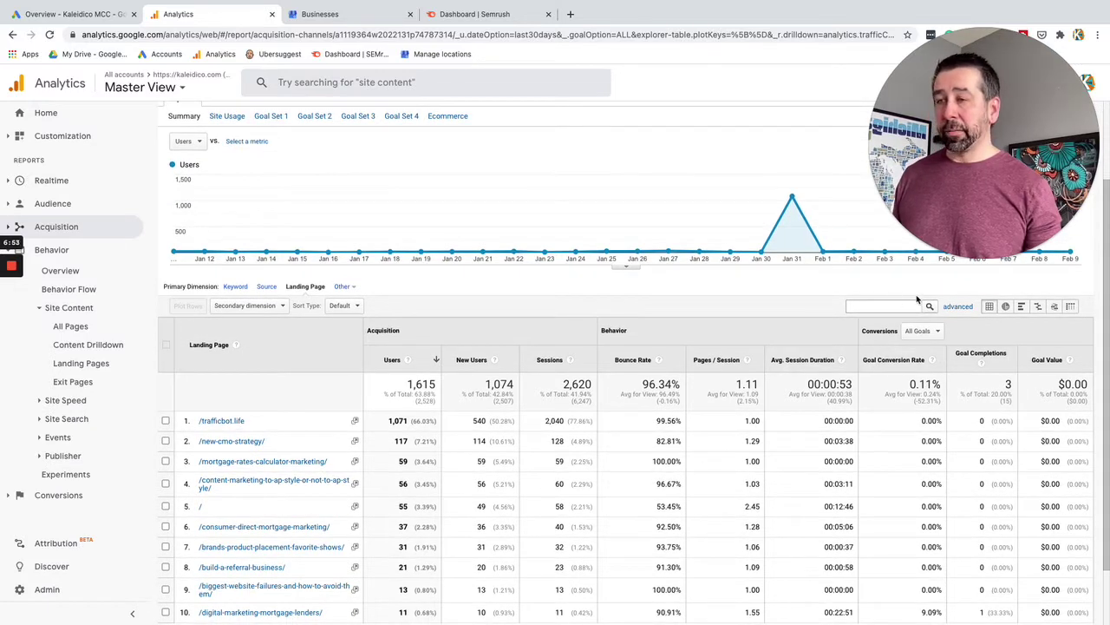
click(957, 306)
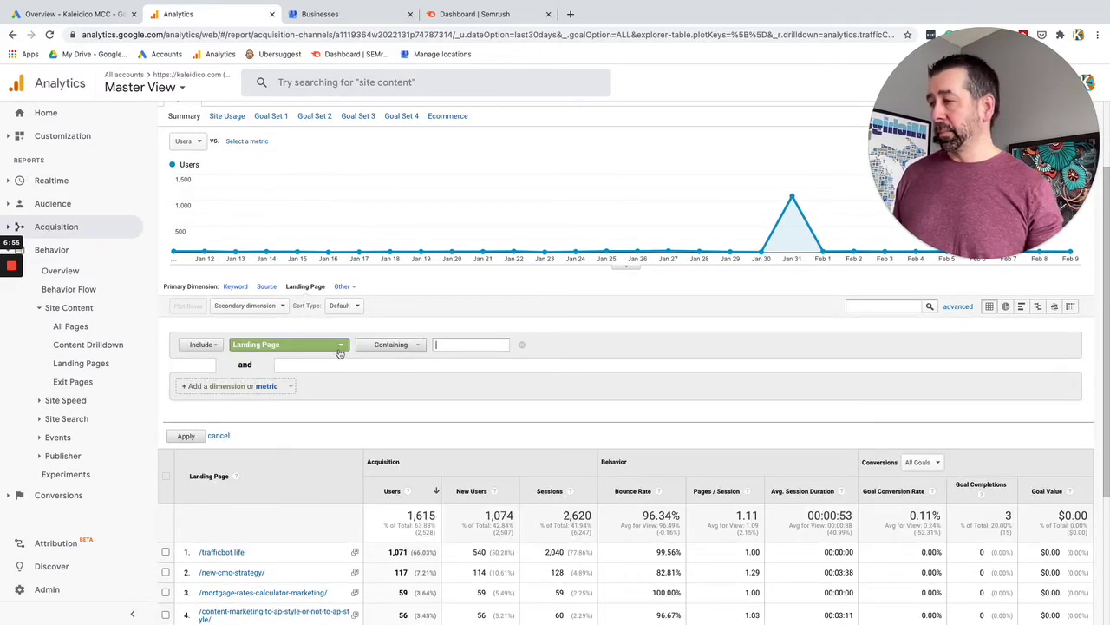
click(212, 346)
click(197, 368)
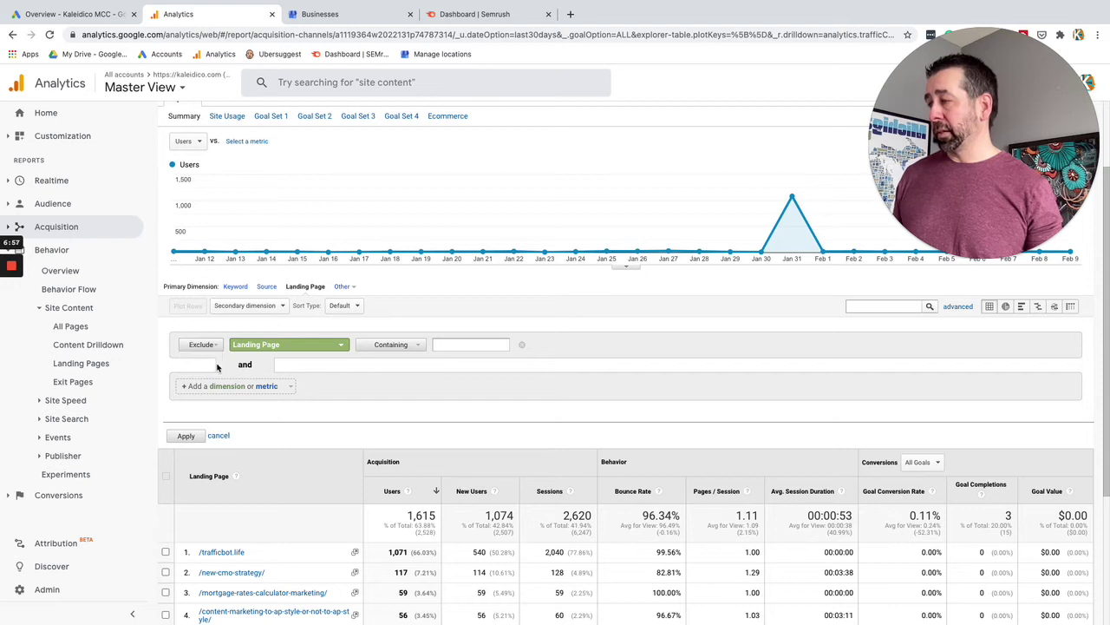
click(473, 344)
text(tr)
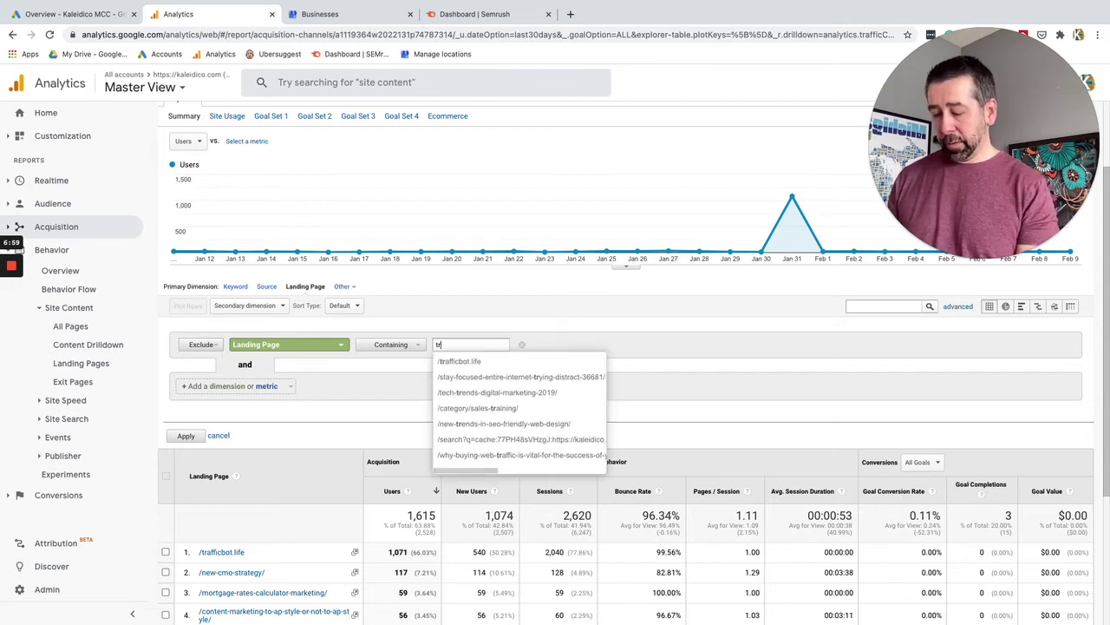
text(affic)
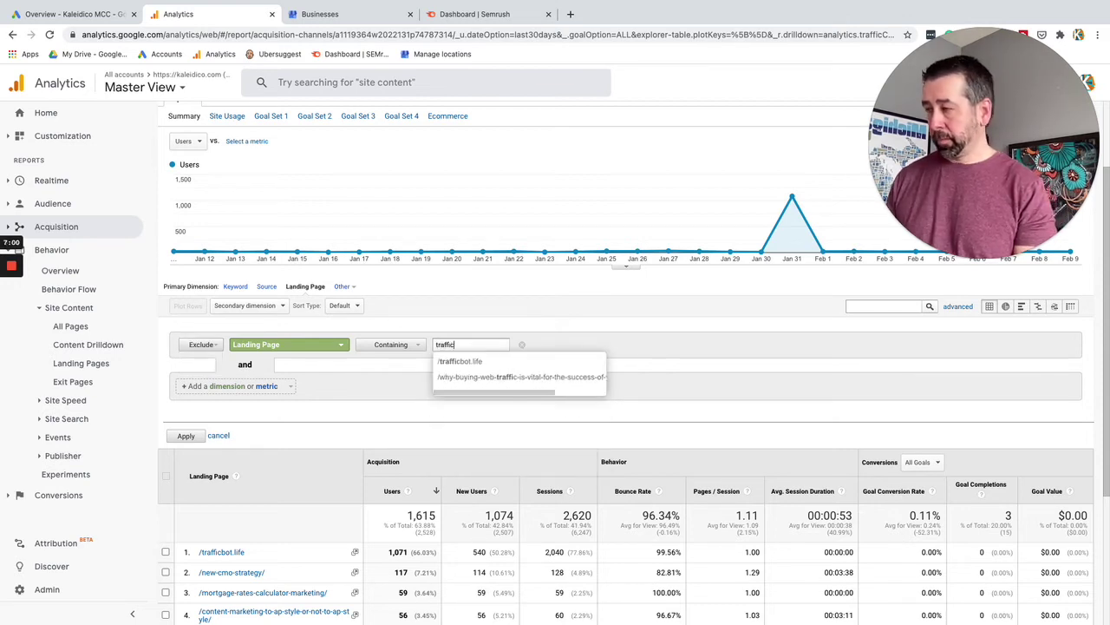
click(475, 362)
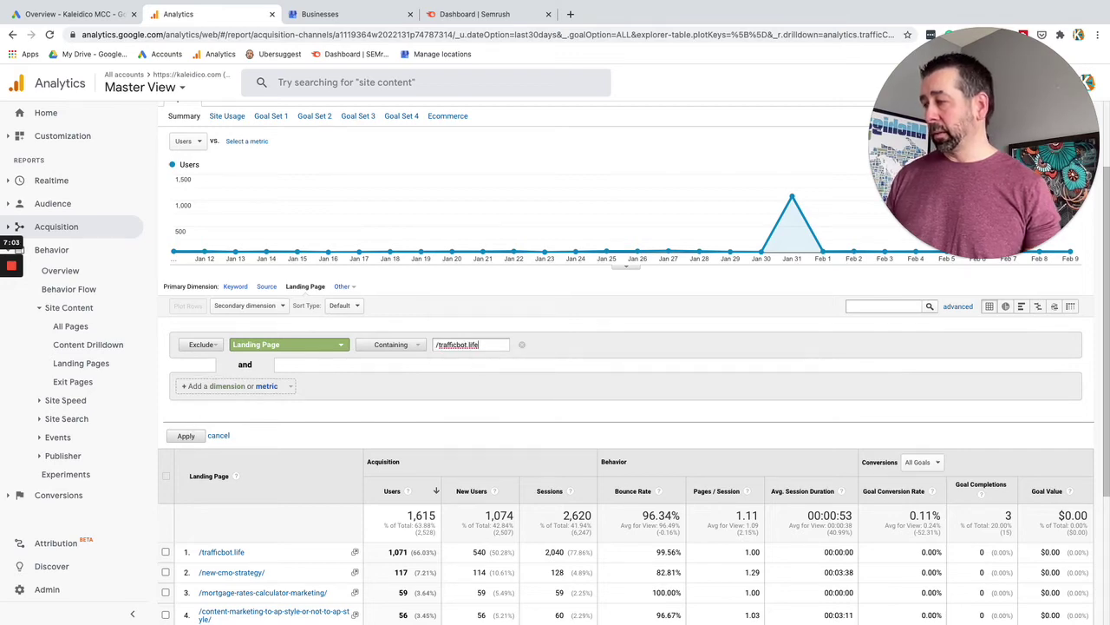
click(186, 436)
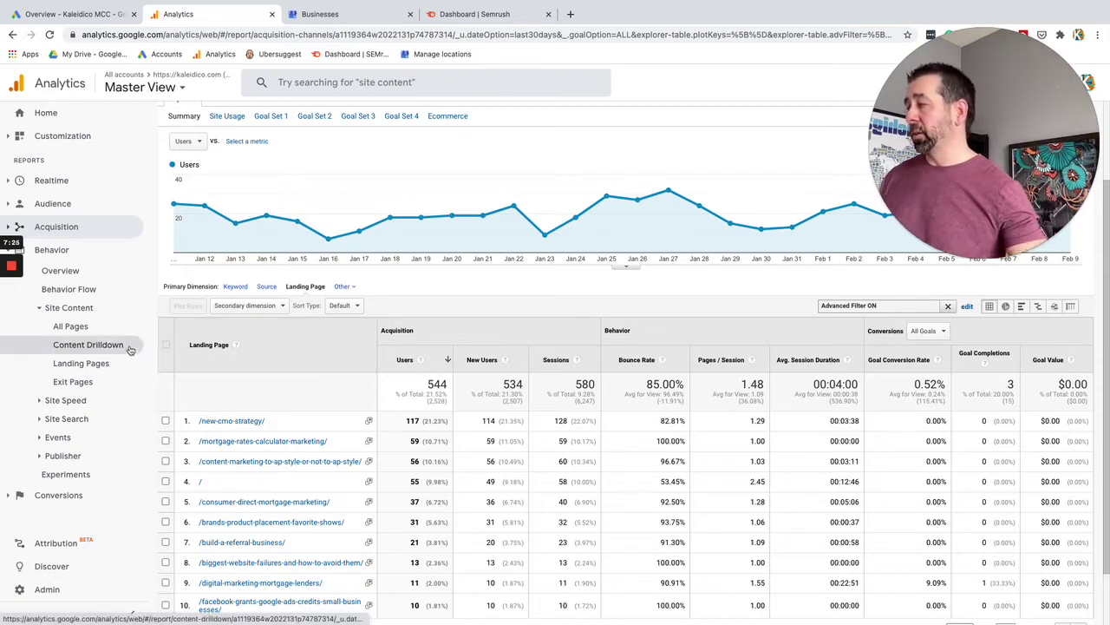
Open the Behavior Landing Pages report and apply a filter excluding landing pages containing /trafficbot.life.
click(87, 363)
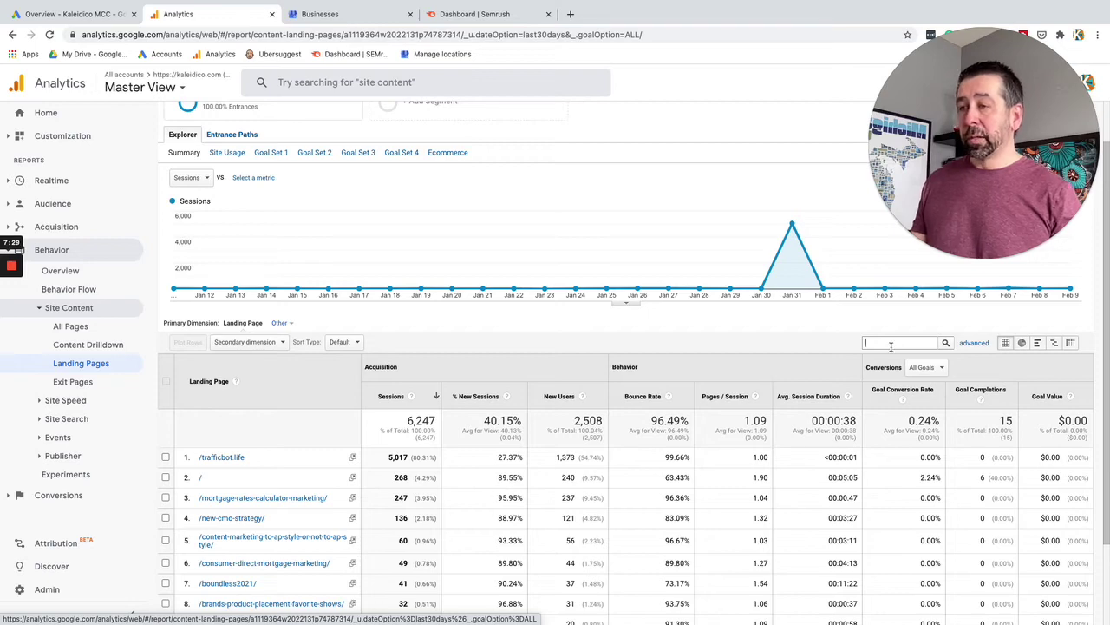
click(974, 343)
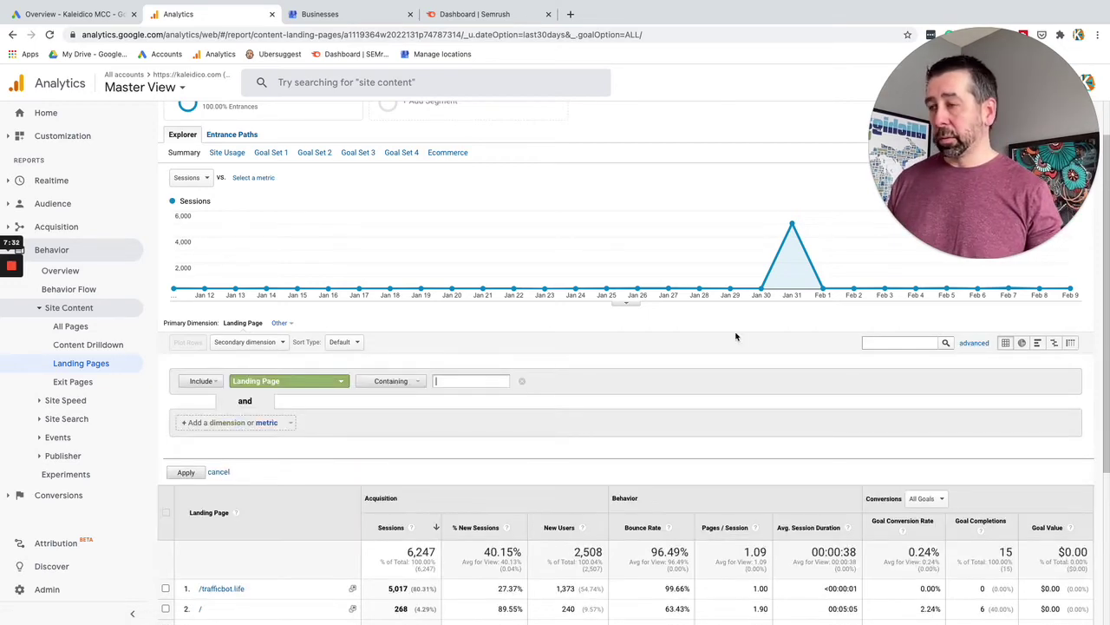
click(202, 383)
click(197, 409)
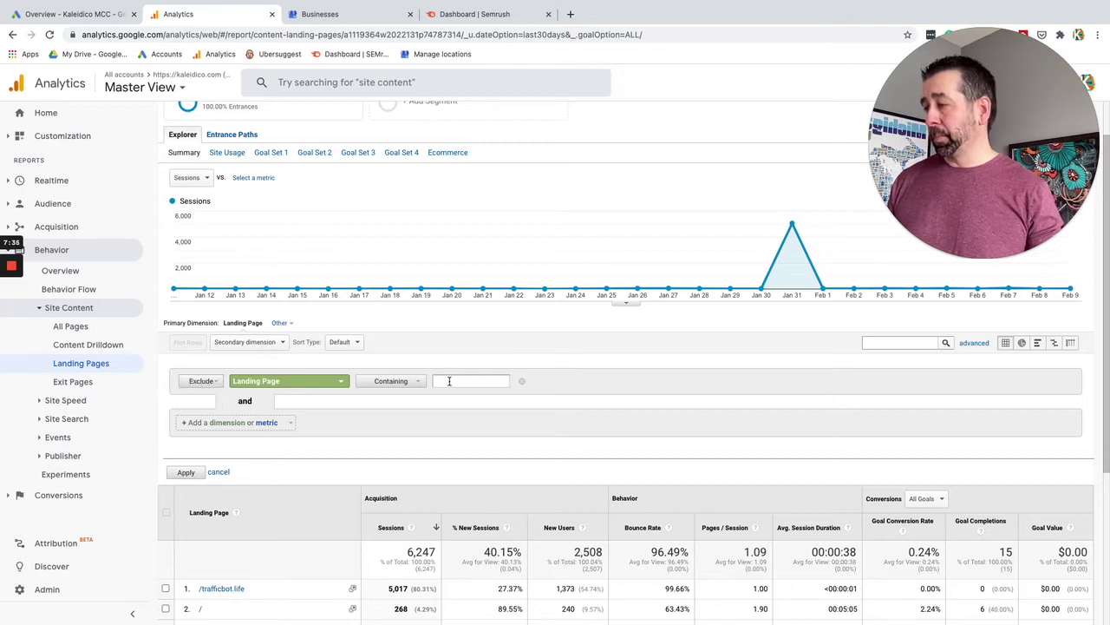
click(450, 381)
text(tr)
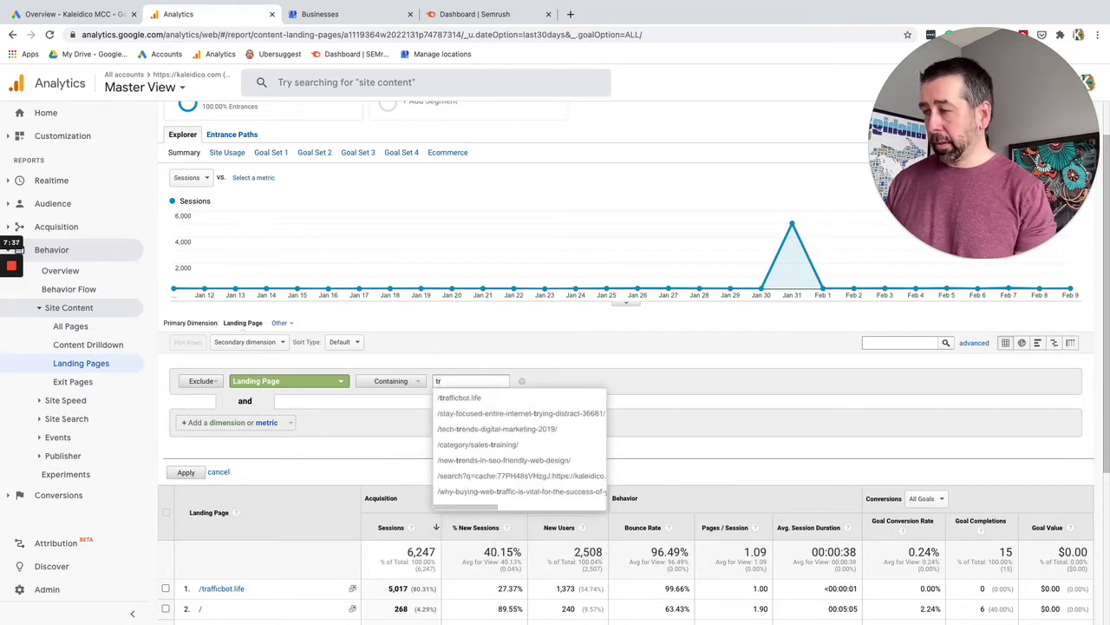
click(460, 398)
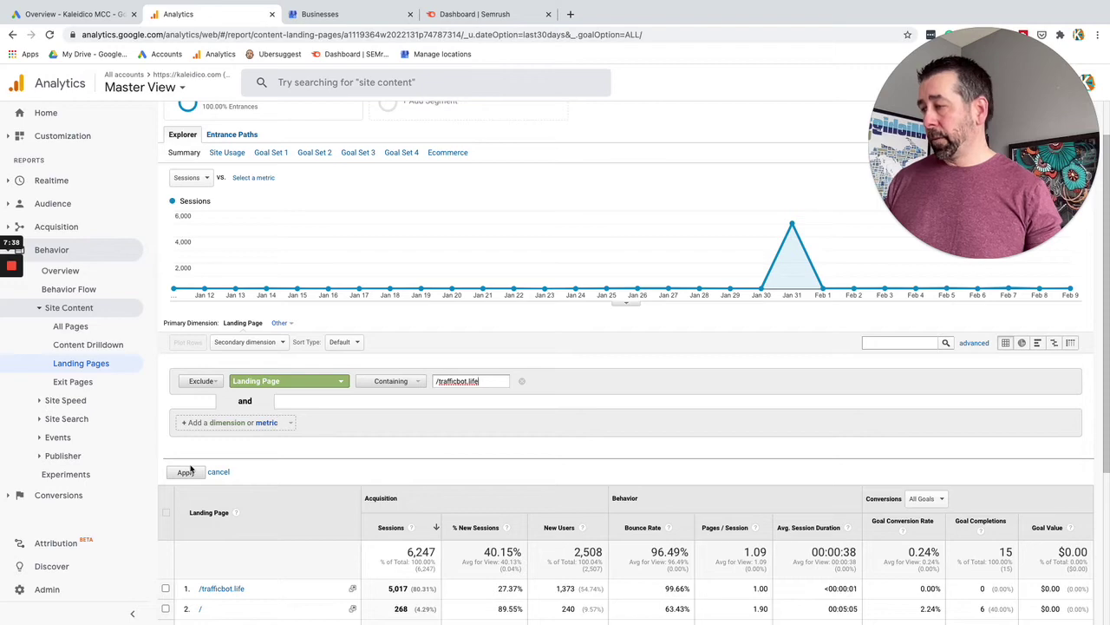
click(188, 471)
scroll(520, 382, down, 1)
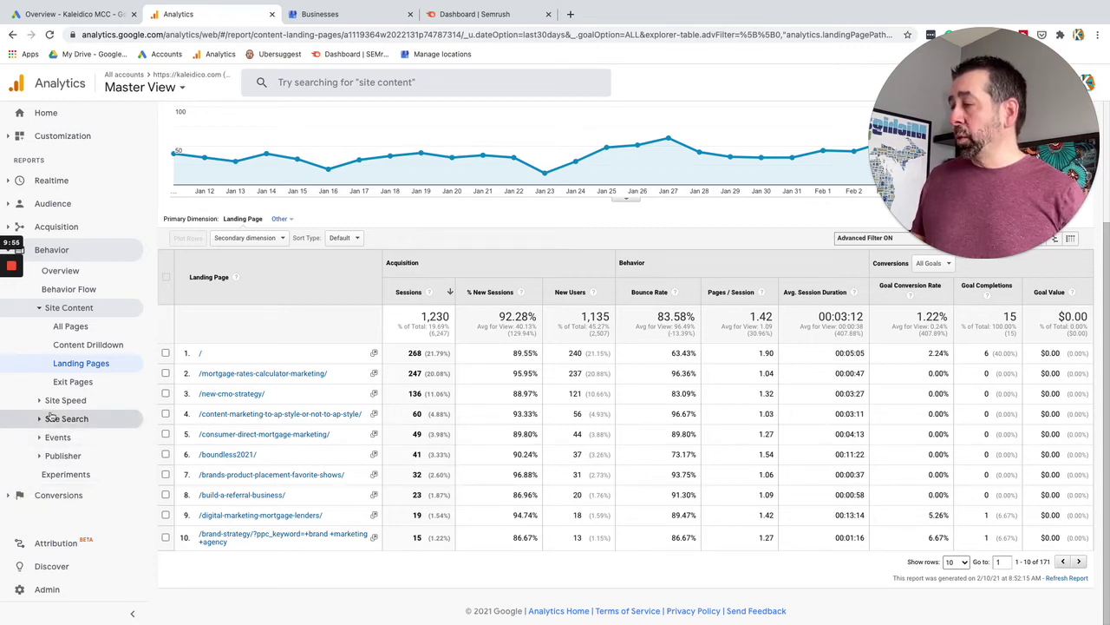
click(12, 495)
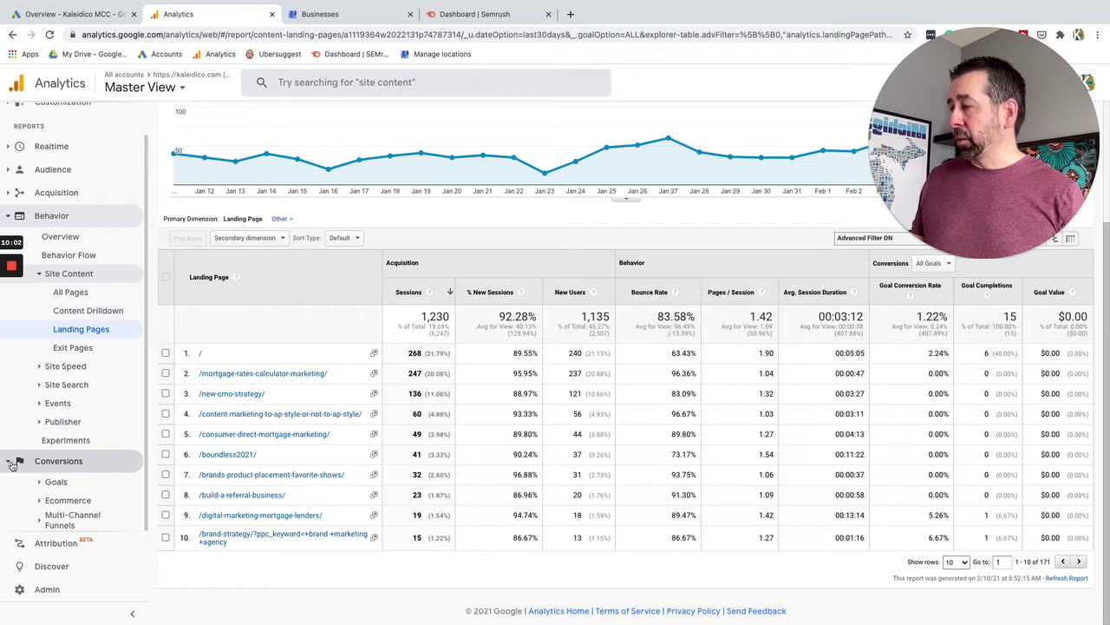
click(12, 464)
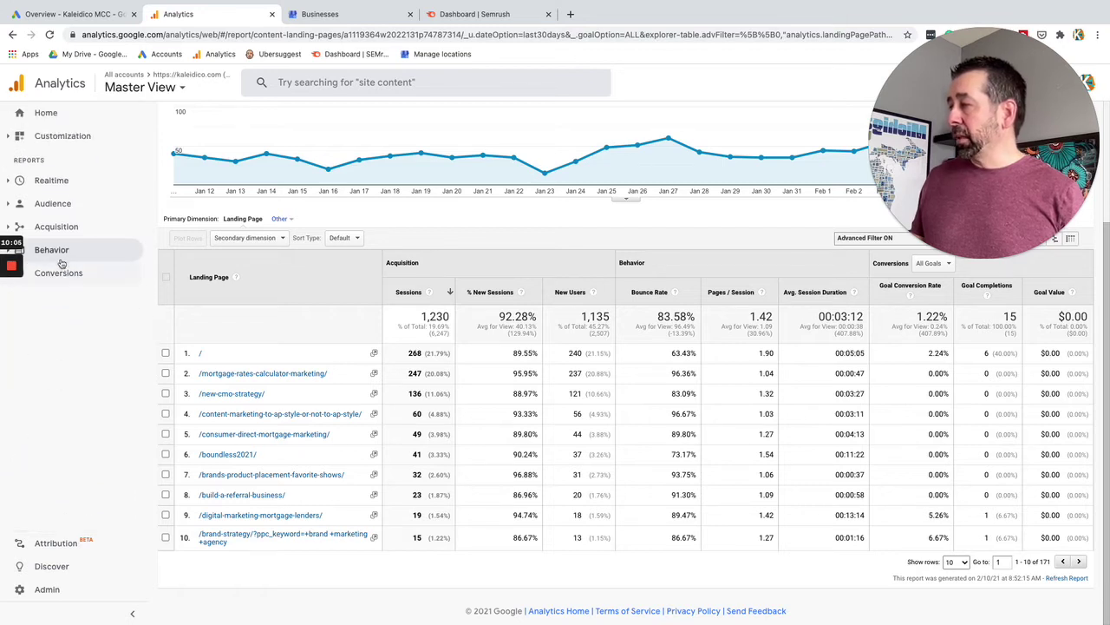
Open the Search Console Queries report under Acquisition and show 100 rows in its table.
click(56, 226)
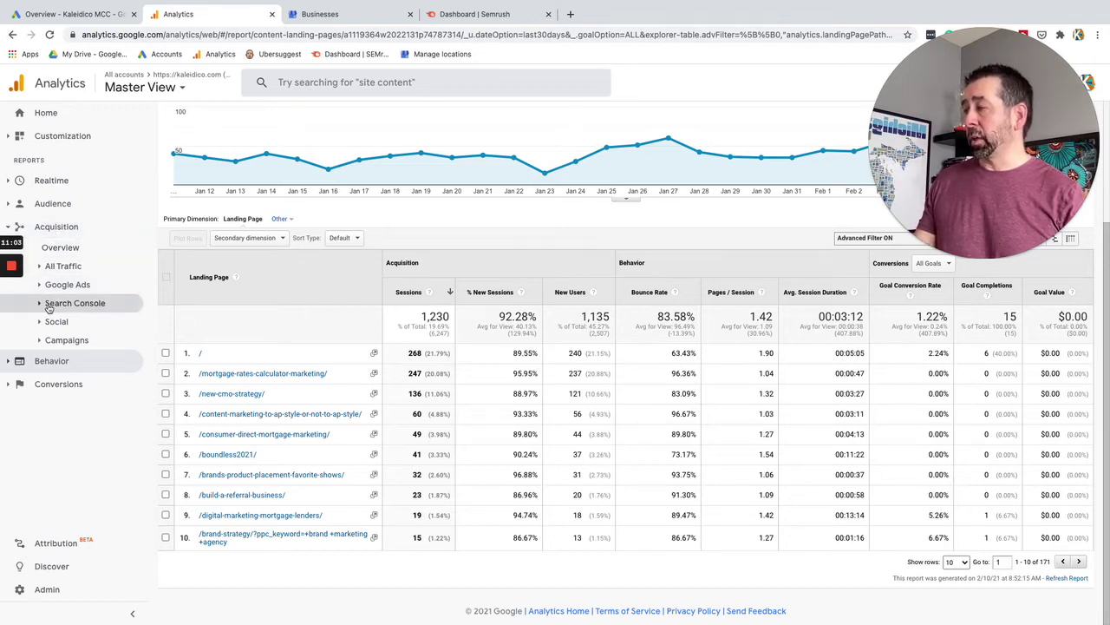
click(49, 304)
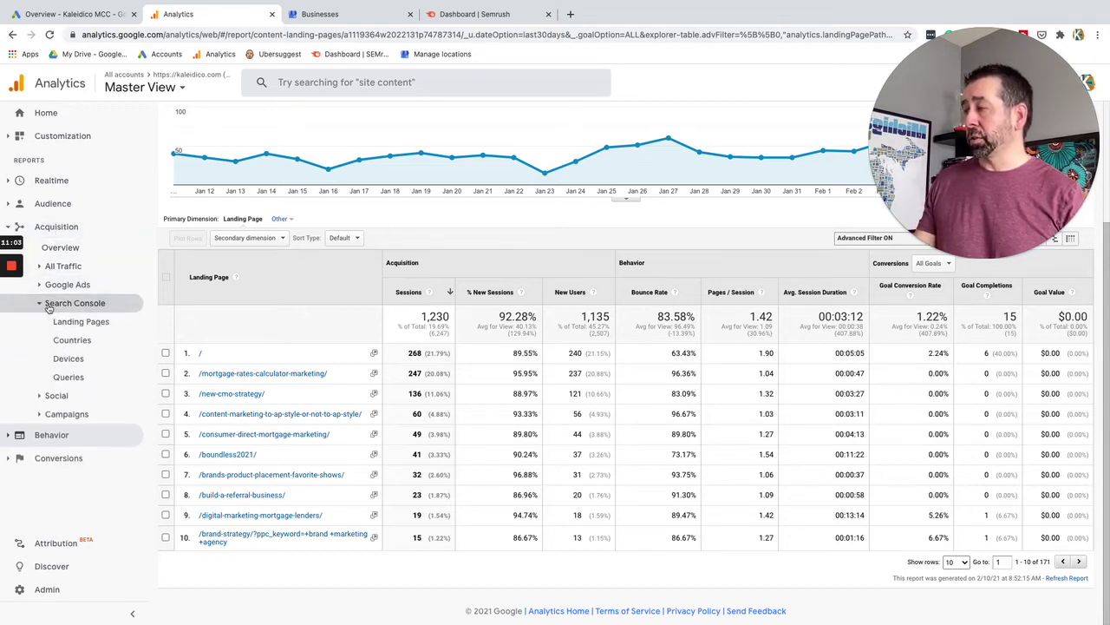
click(66, 378)
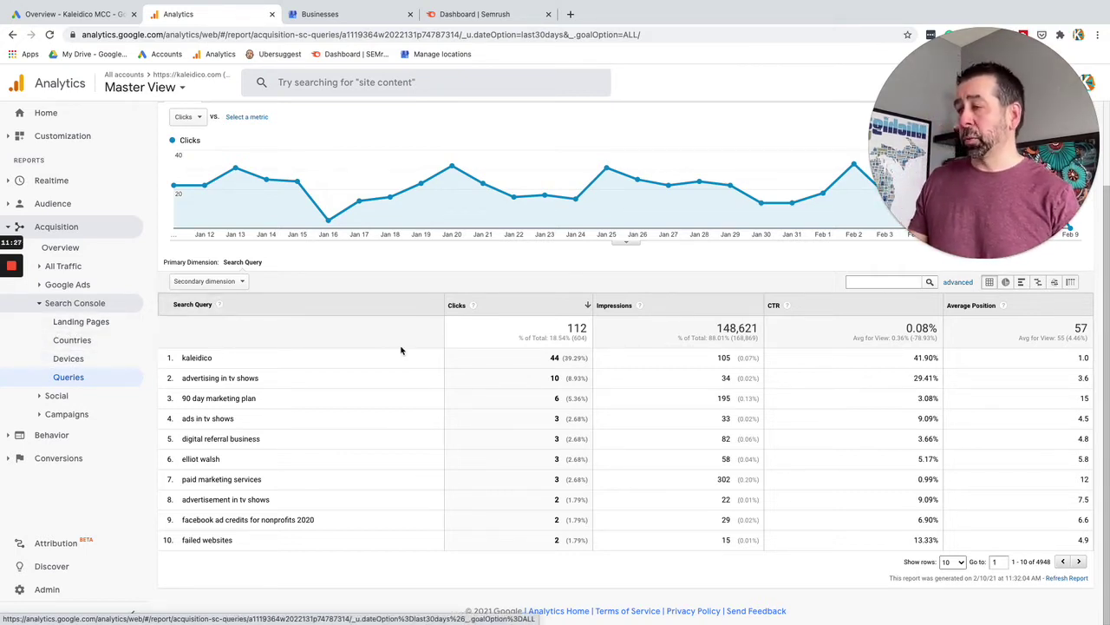
click(960, 563)
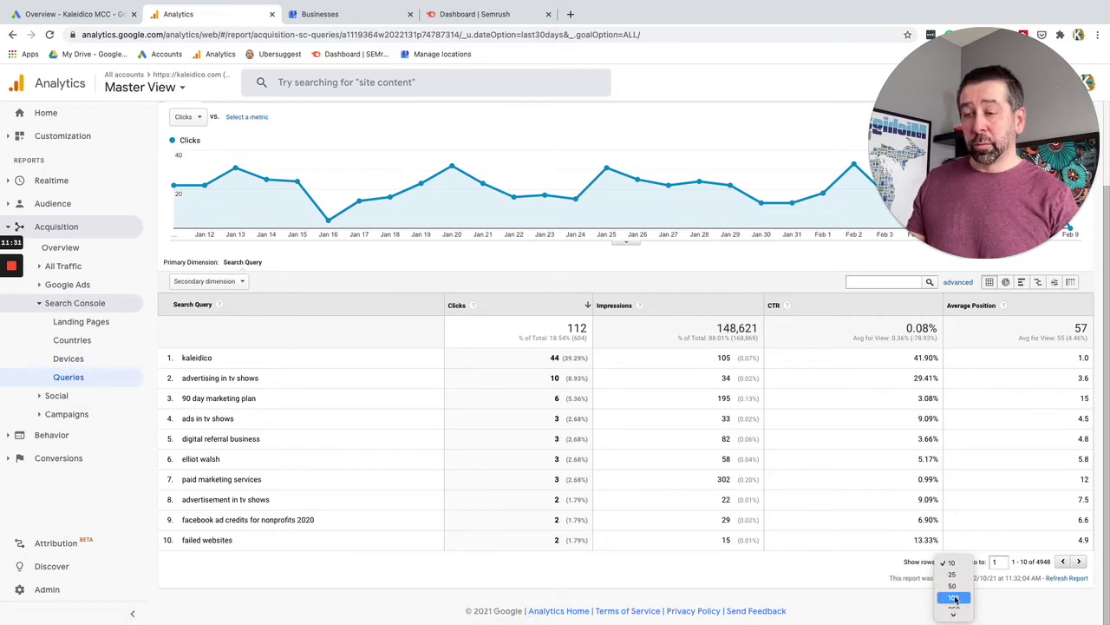
click(954, 598)
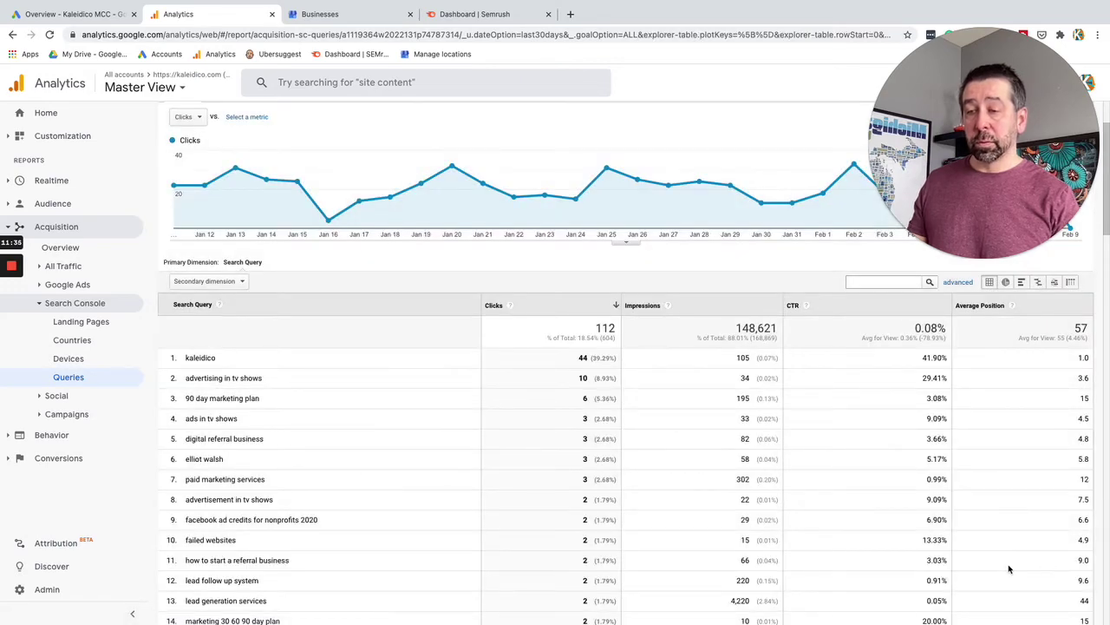
Review the Search Console queries by clicks, and sort them by impressions in descending order to examine the most-shown queries.
scroll(1009, 568, down, 3)
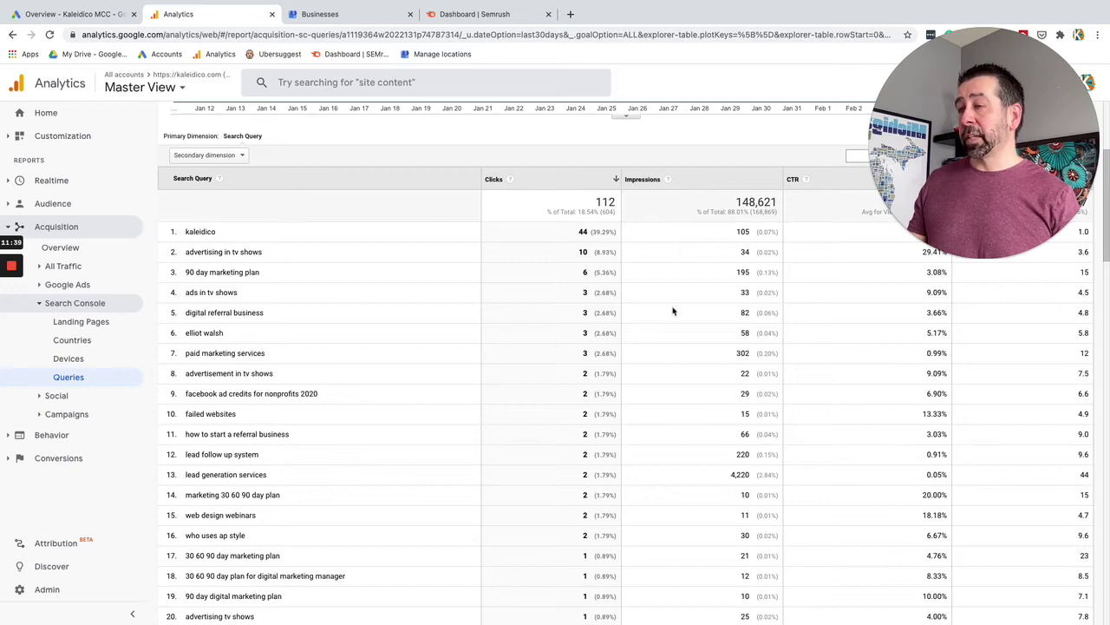
scroll(367, 441, down, 2)
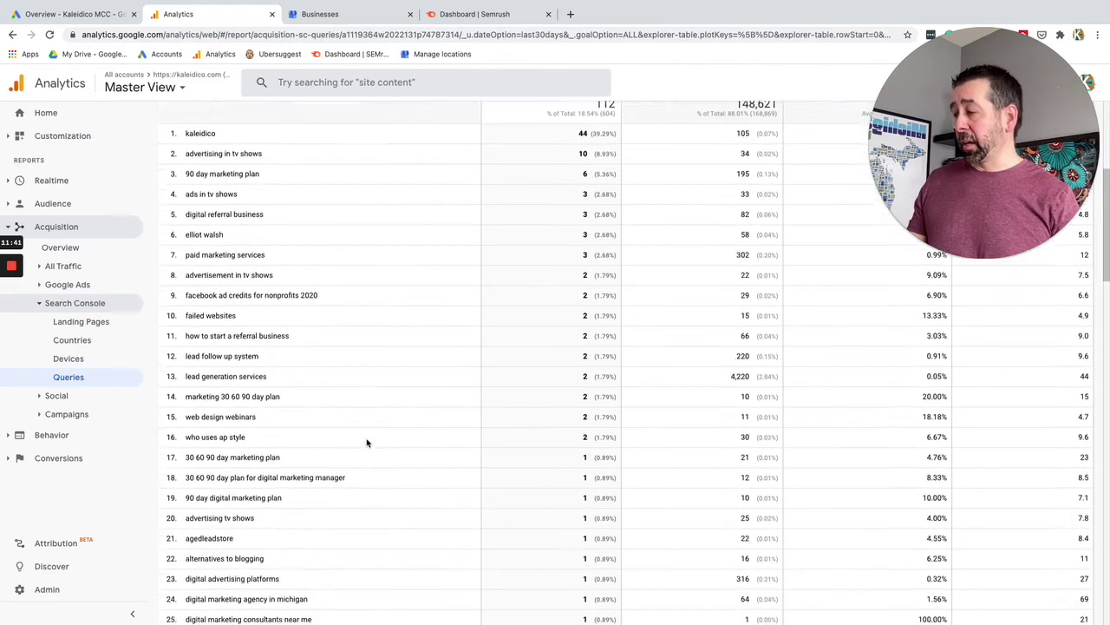
scroll(367, 442, up, 2)
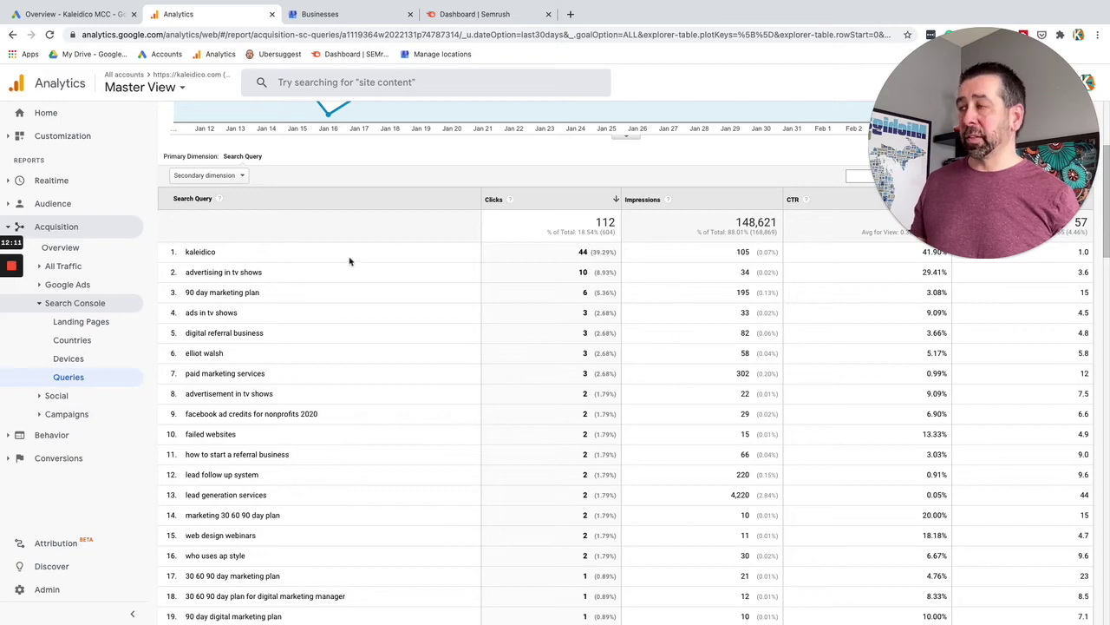
click(690, 201)
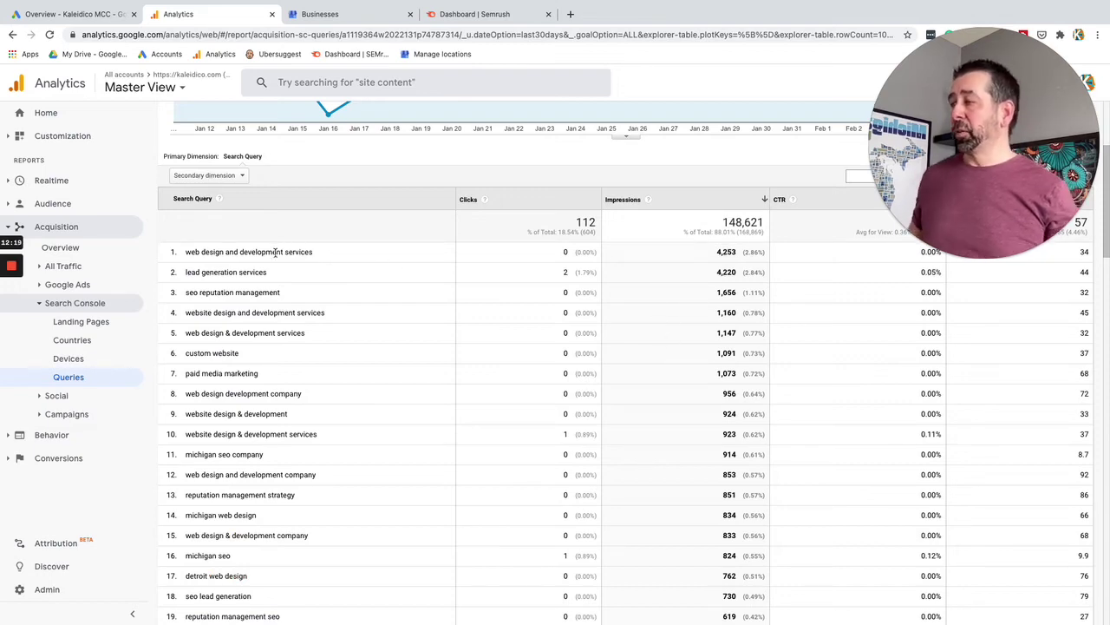
scroll(242, 270, down, 1)
scroll(242, 270, down, 2)
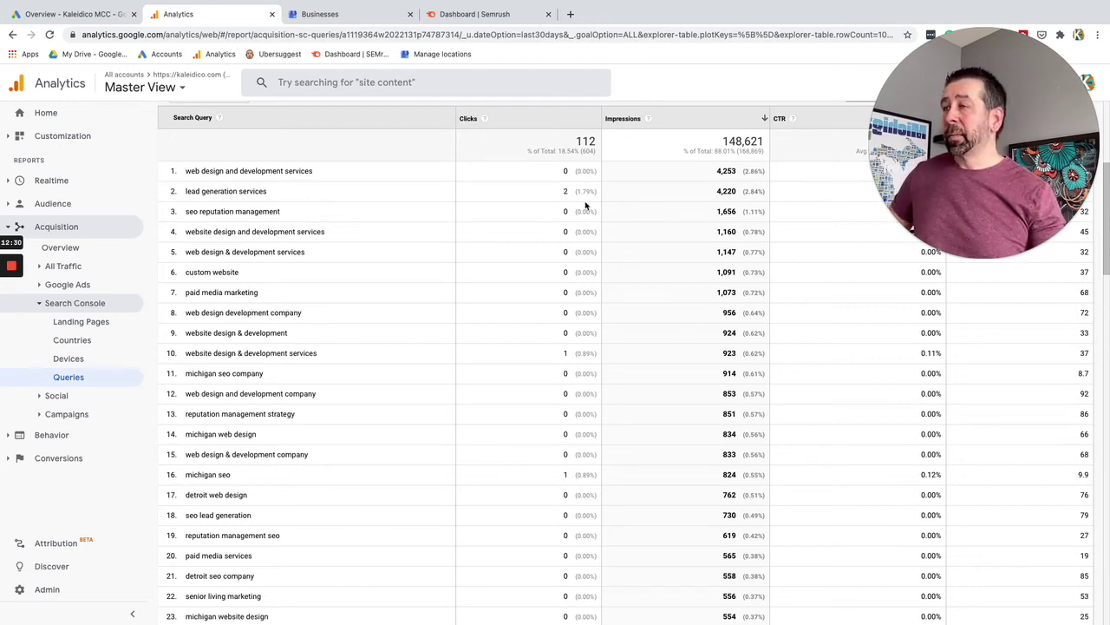
scroll(557, 296, up, 3)
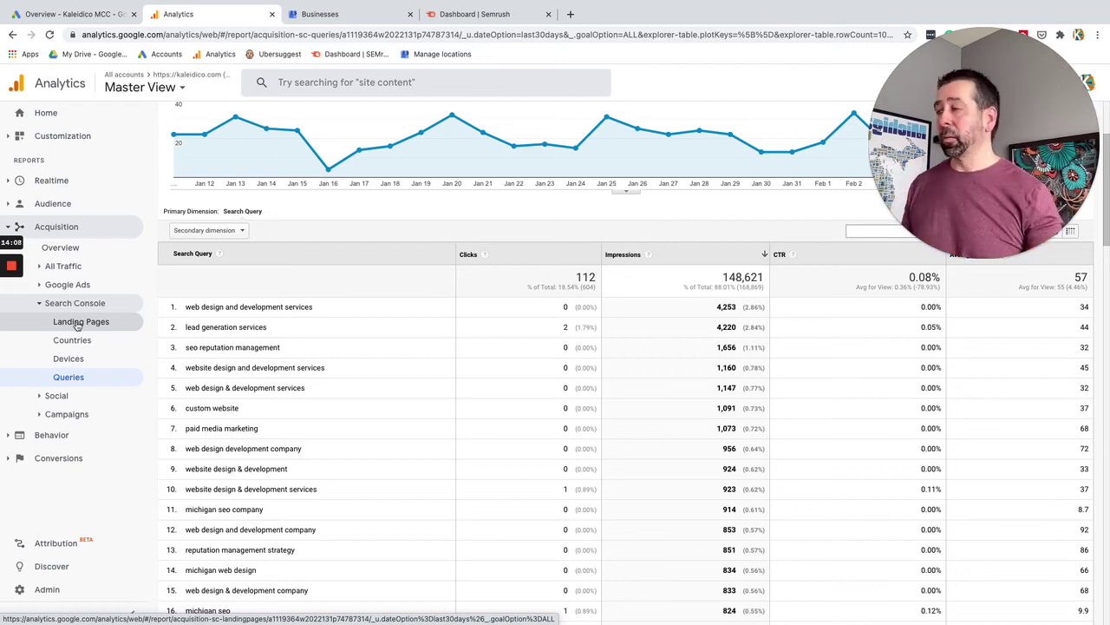
Open the Search Console Landing Pages report and review impressions, clicks, average position and conversions for its pages.
click(78, 323)
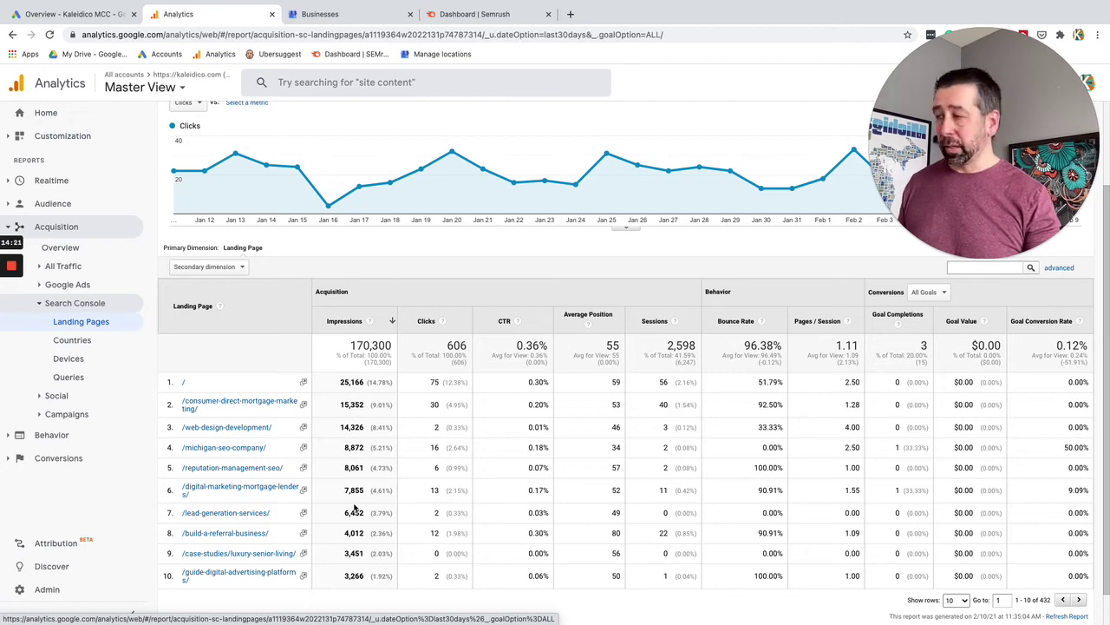
scroll(356, 506, down, 1)
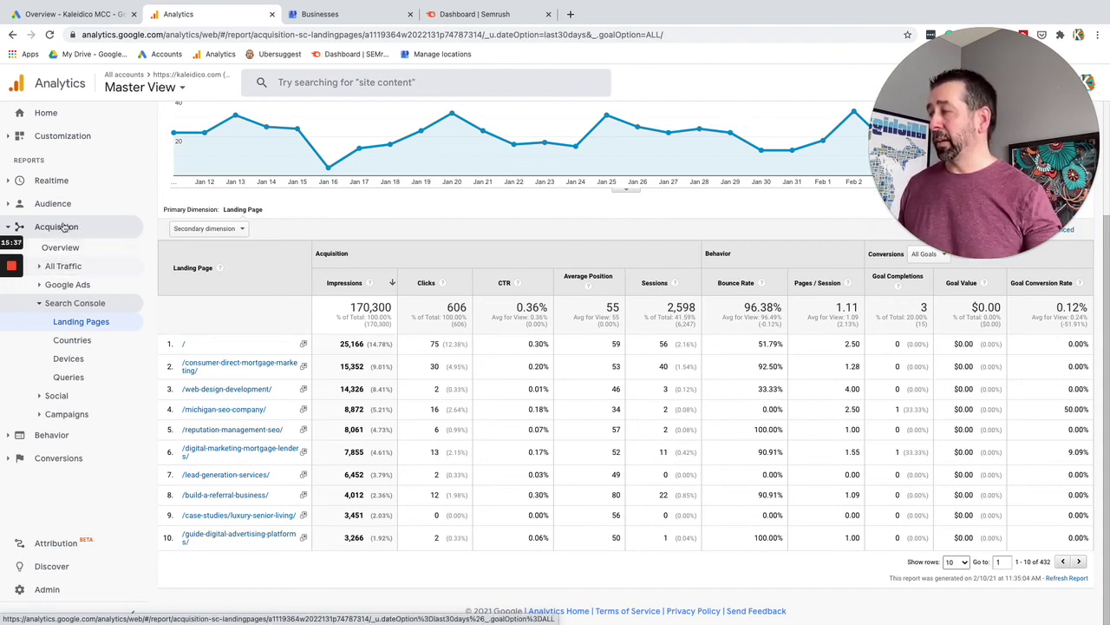
Expand the All Traffic group of Acquisition reports.
click(60, 267)
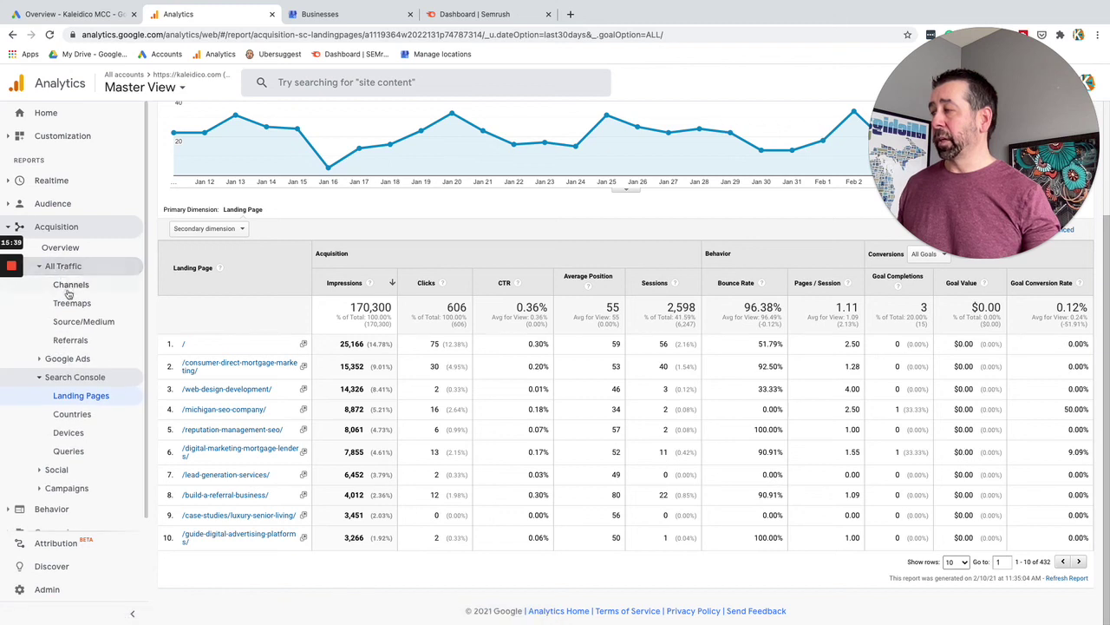